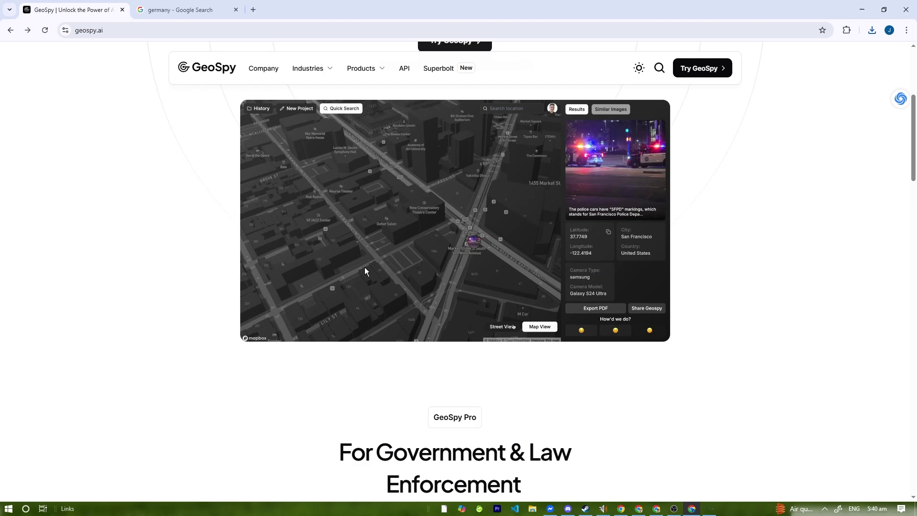
Step: Scroll through the GeoSpy homepage to look over its content
scroll(383, 282, down, 4)
scroll(399, 296, down, 2)
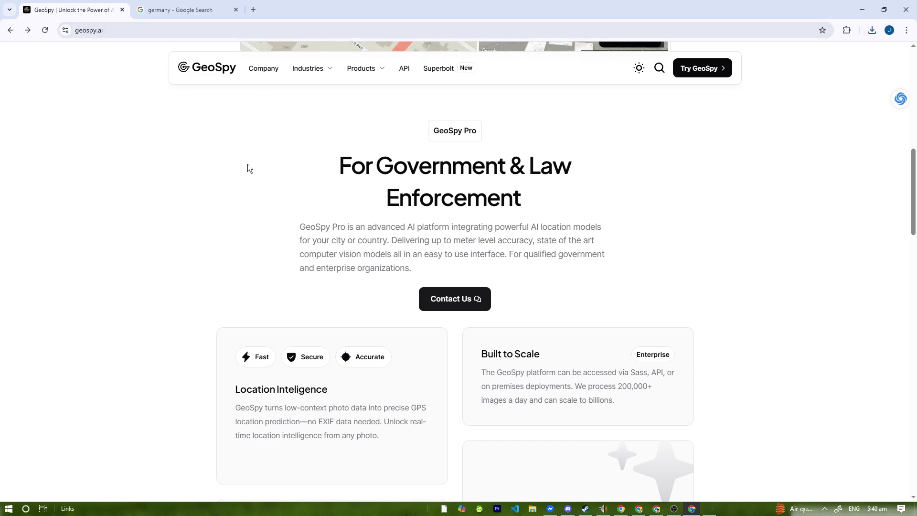
scroll(483, 174, down, 1)
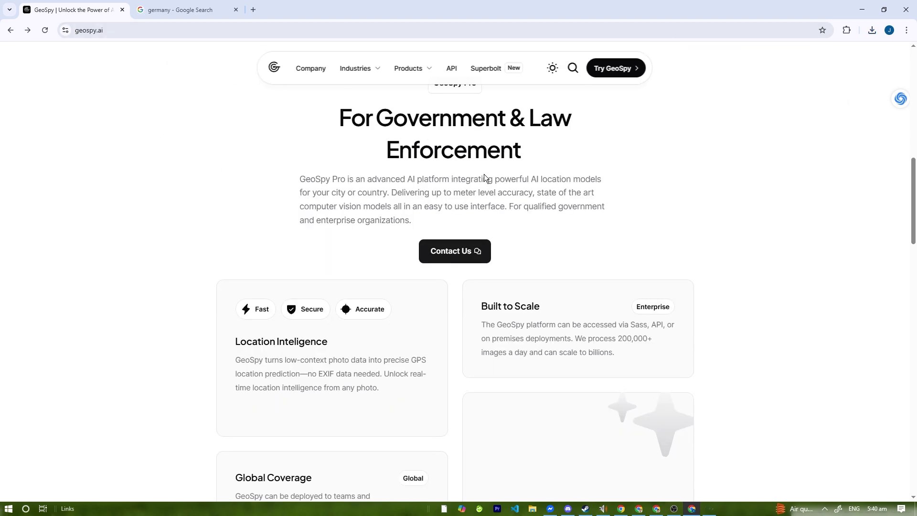
scroll(463, 191, down, 3)
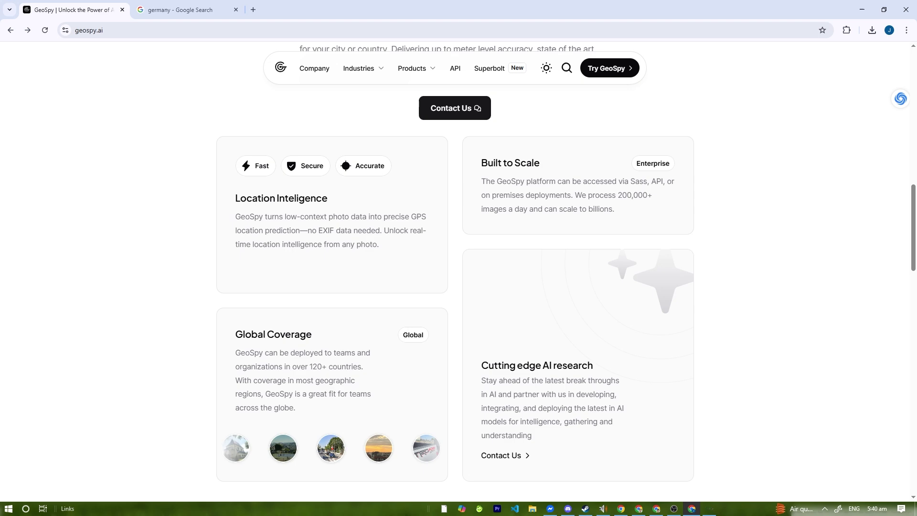
scroll(428, 234, up, 15)
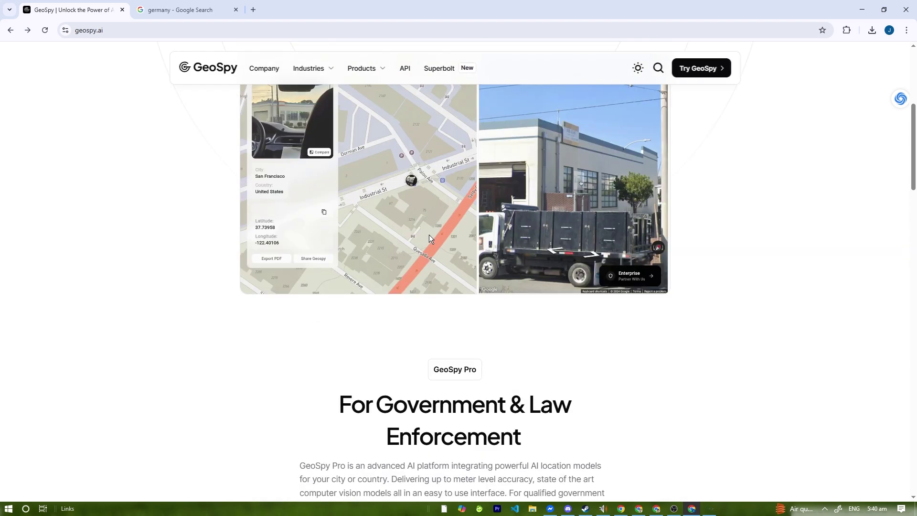
scroll(592, 222, down, 3)
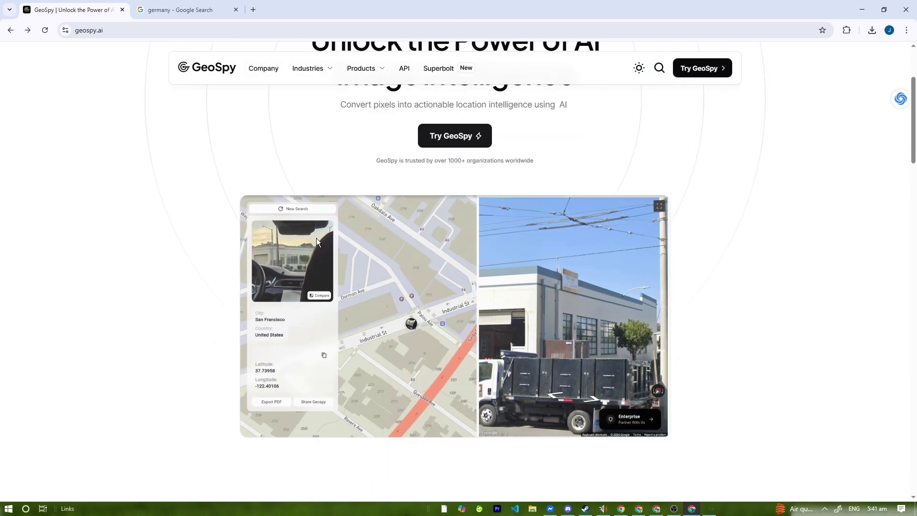
Step: Geolocate the Mount Fuji and Tokyo Tower demo photo to Tokyo, Japan at 35.6586, 139.7454
click(705, 76)
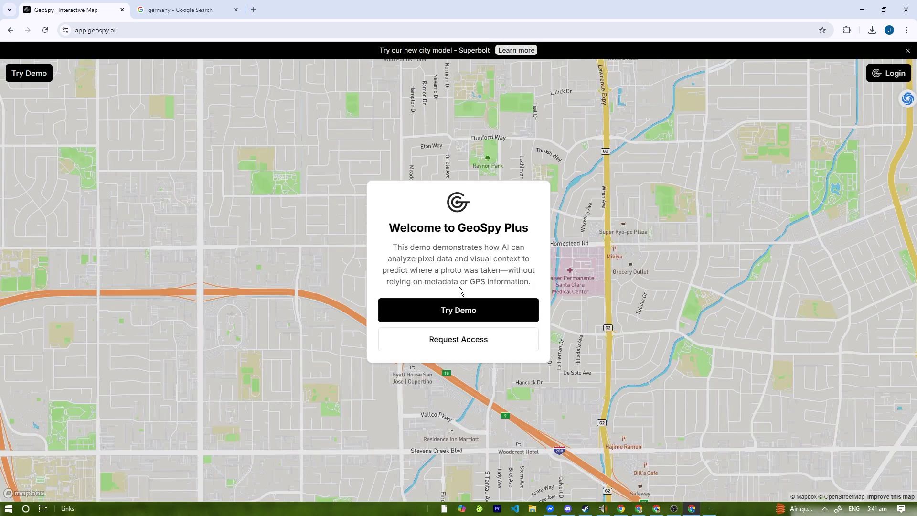
click(467, 312)
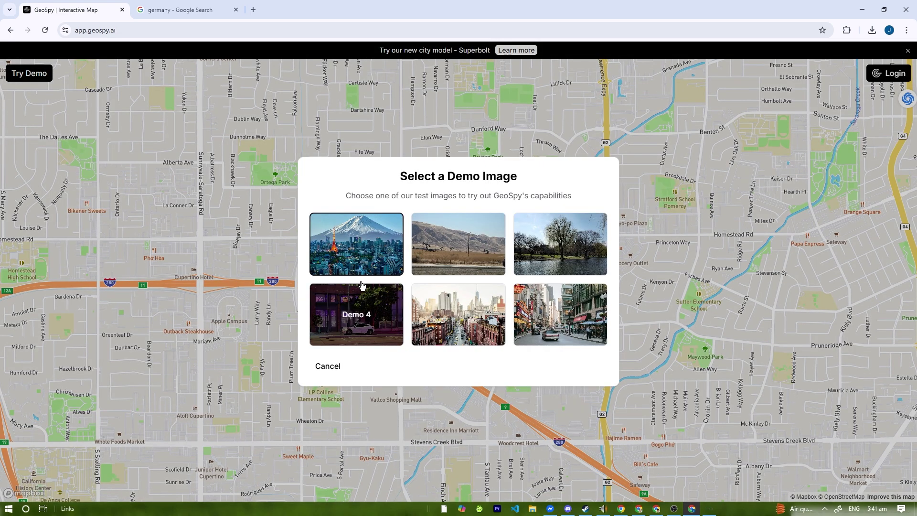
click(373, 256)
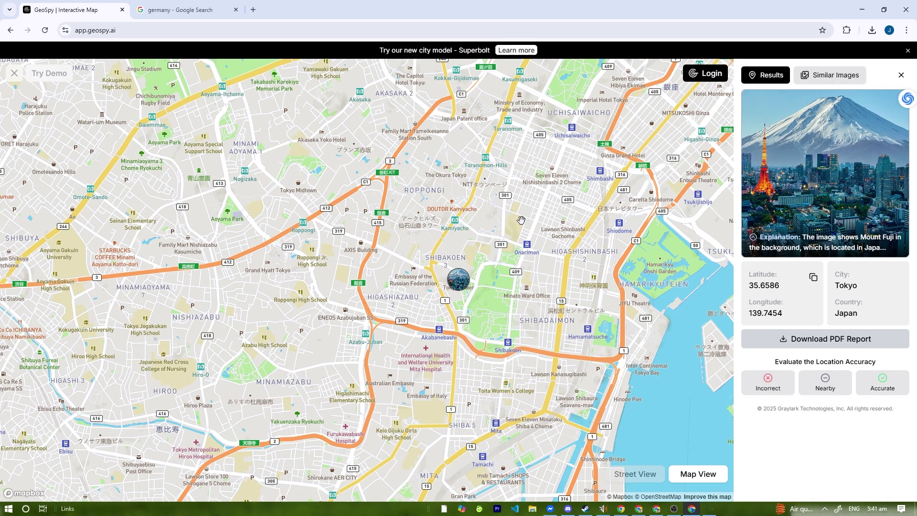
scroll(520, 219, down, 2)
scroll(432, 285, up, 5)
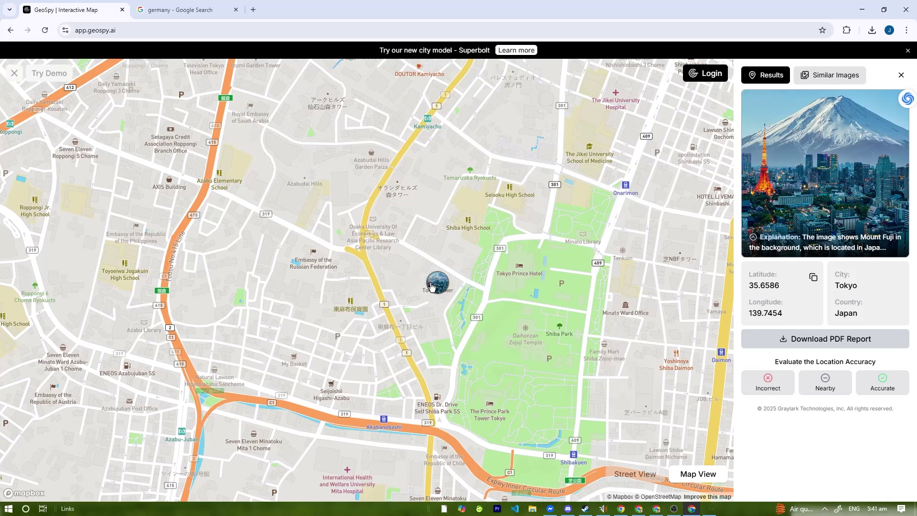
scroll(431, 287, up, 2)
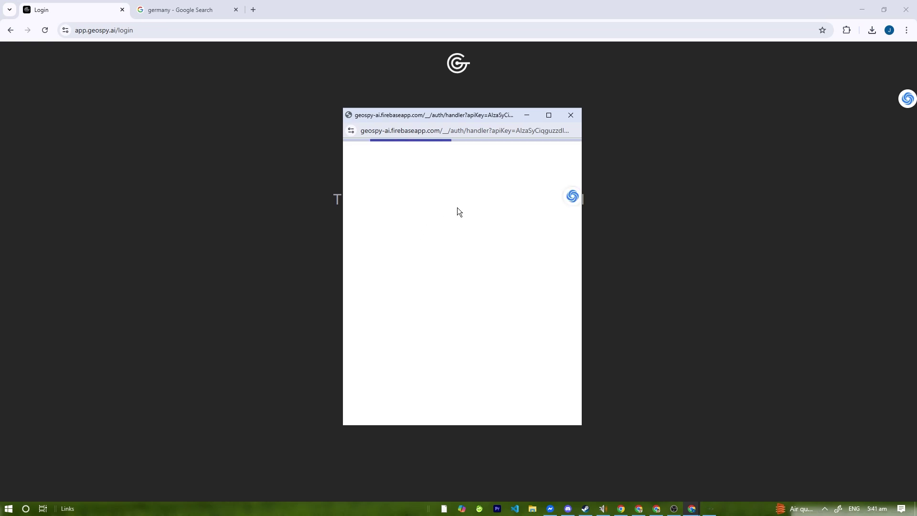
click(411, 255)
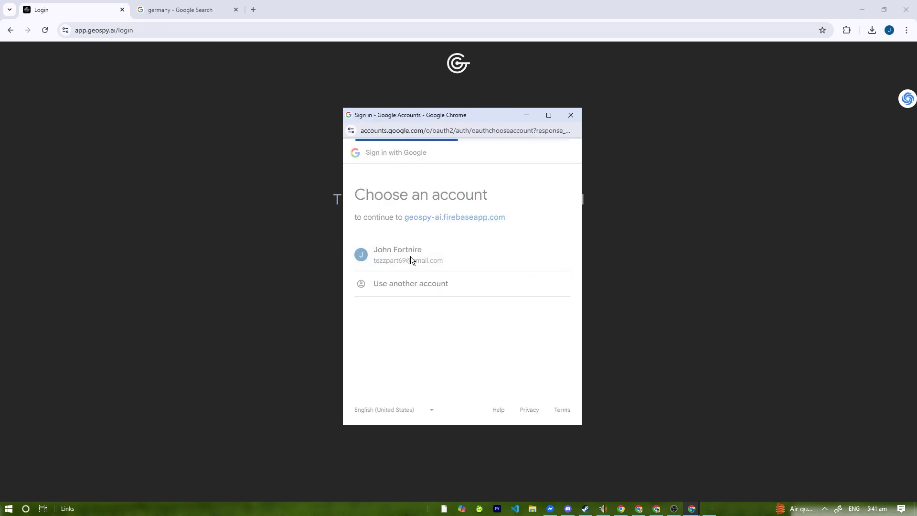
click(522, 338)
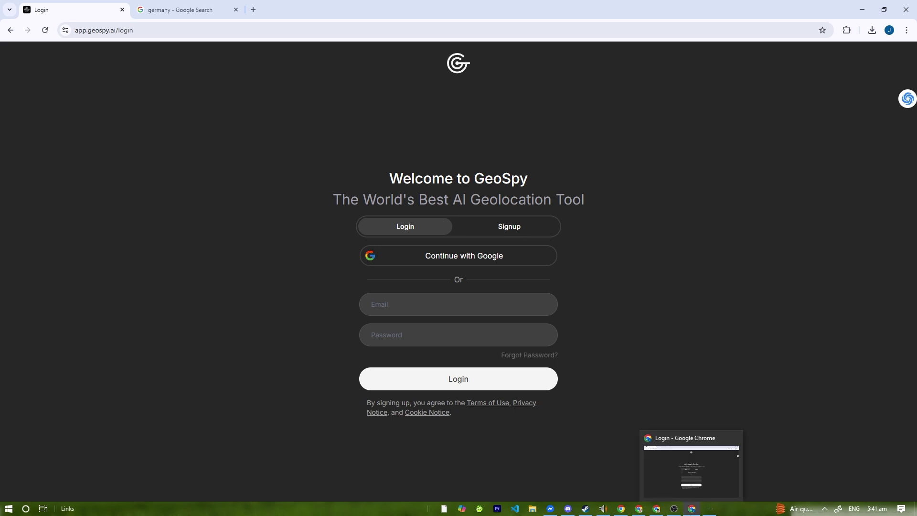
click(444, 258)
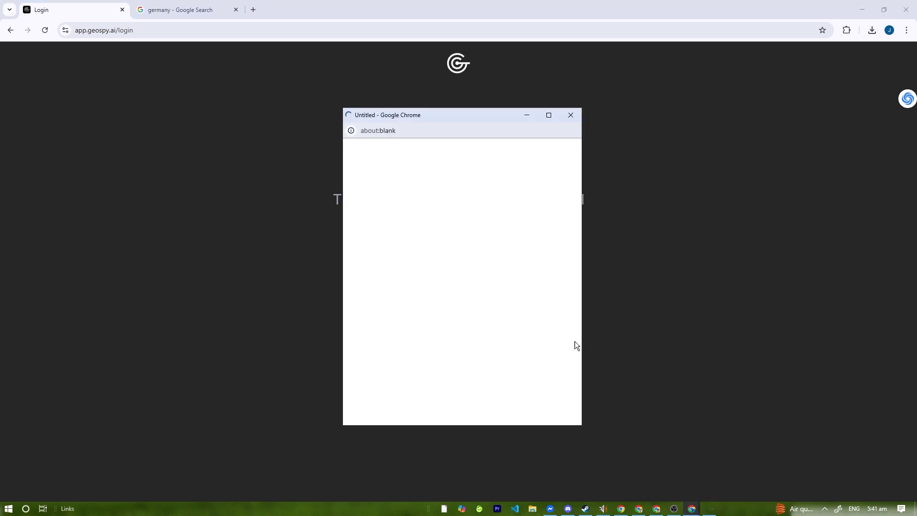
click(571, 115)
Step: Return to the Tokyo result and browse its similar images, then go back to Results
click(10, 31)
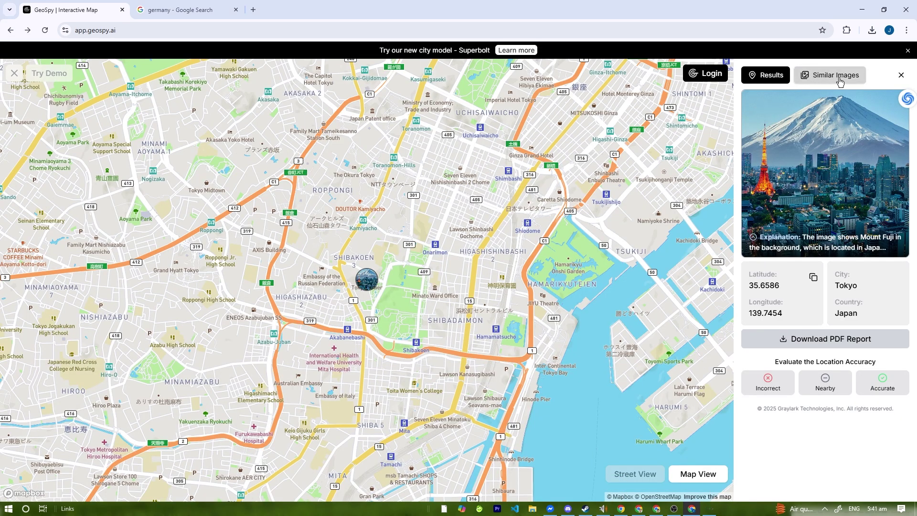
click(841, 82)
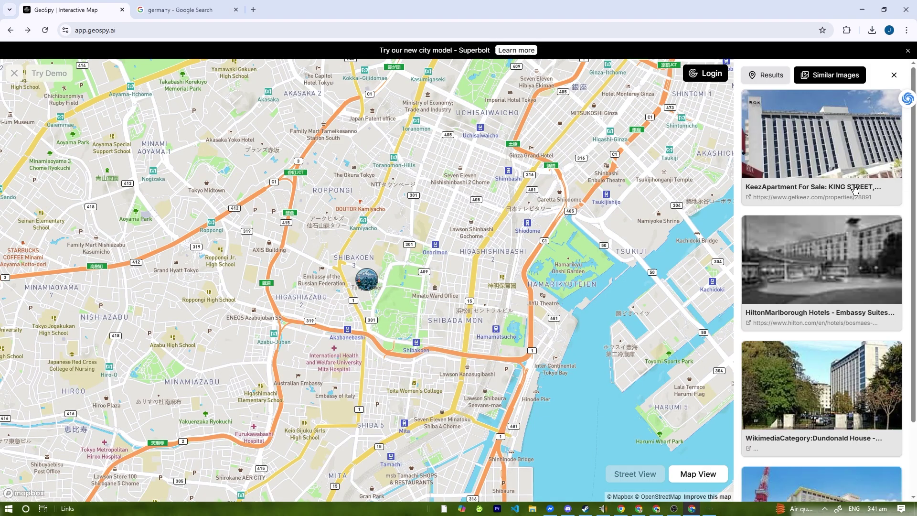
scroll(811, 246, down, 2)
scroll(773, 265, up, 3)
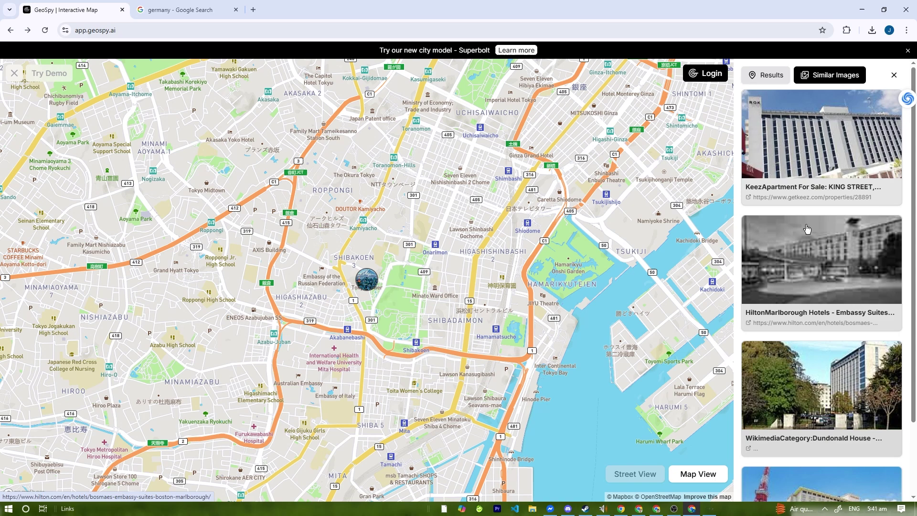
click(765, 75)
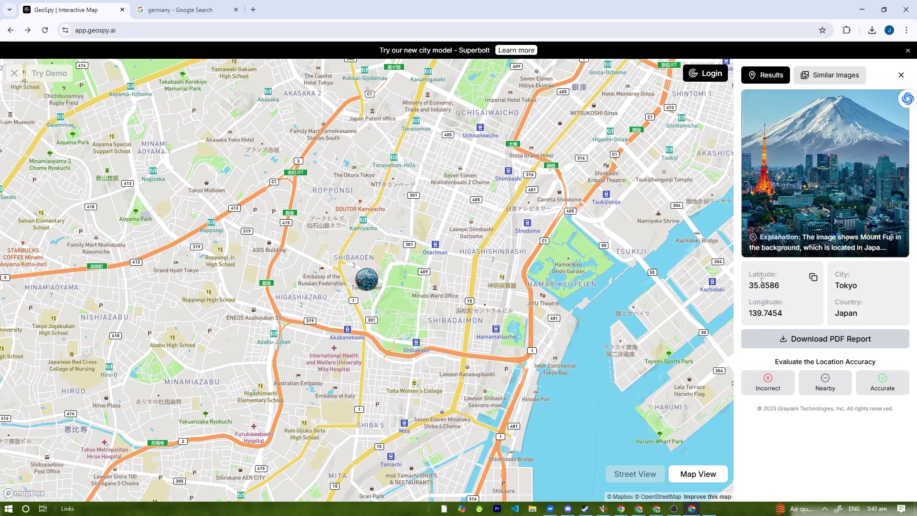
click(866, 380)
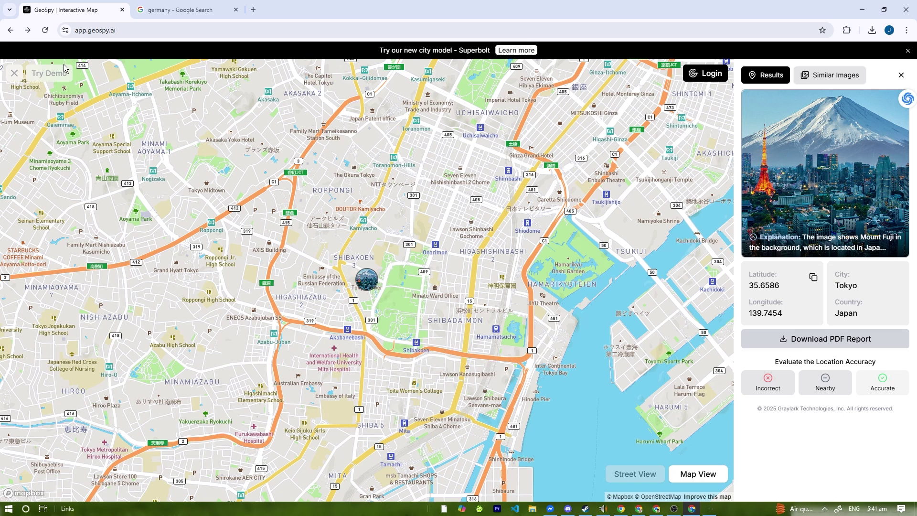
Step: Geolocate the Waymo night street demo photo to San Francisco at 37.7879, -122.3996
click(50, 73)
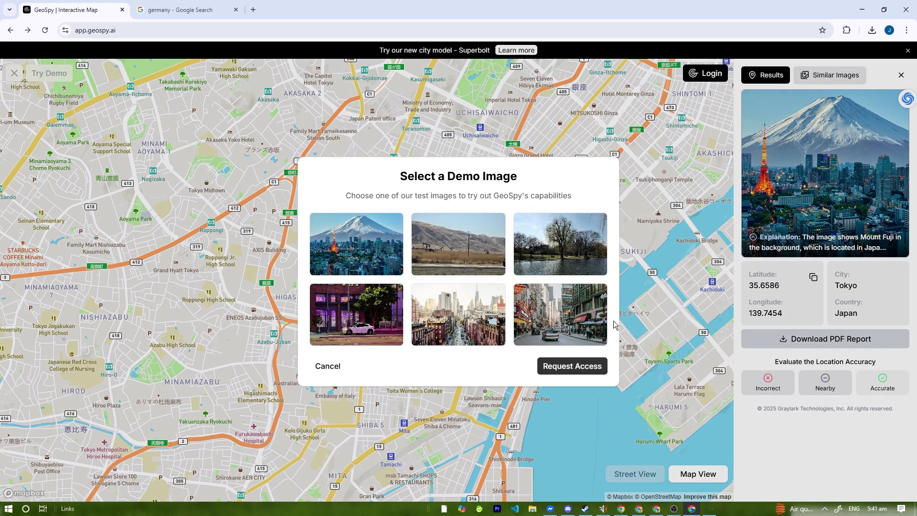
click(351, 308)
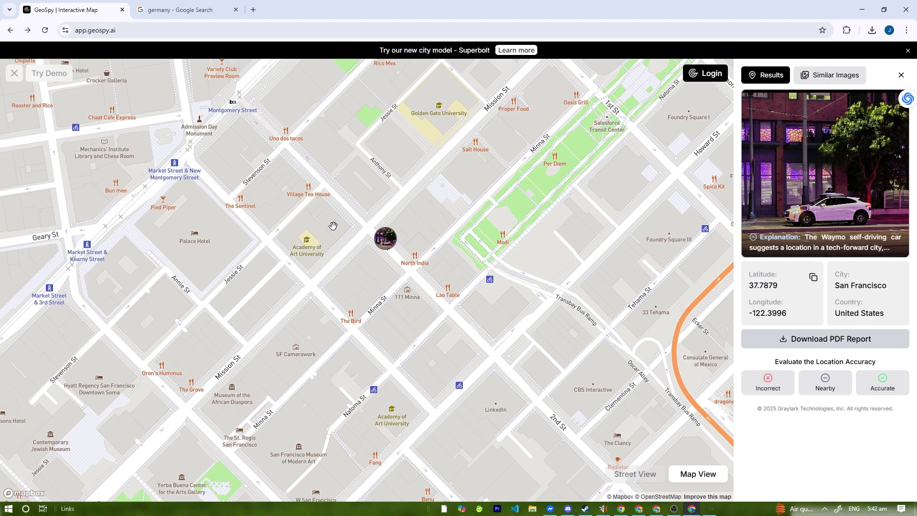
scroll(495, 203, up, 5)
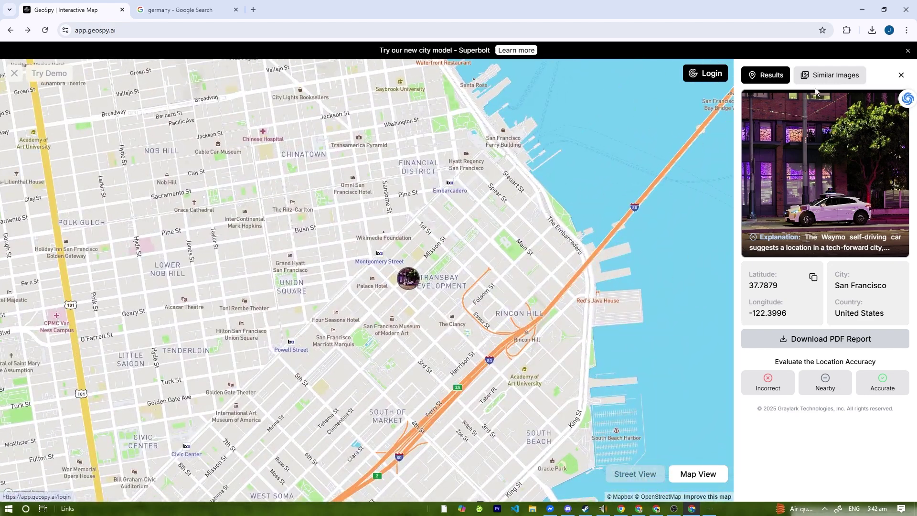
Step: Geolocate the pumpjack hillside demo photo to Coalinga at 36.1451, -120.3537 and pan around it
click(56, 75)
click(487, 253)
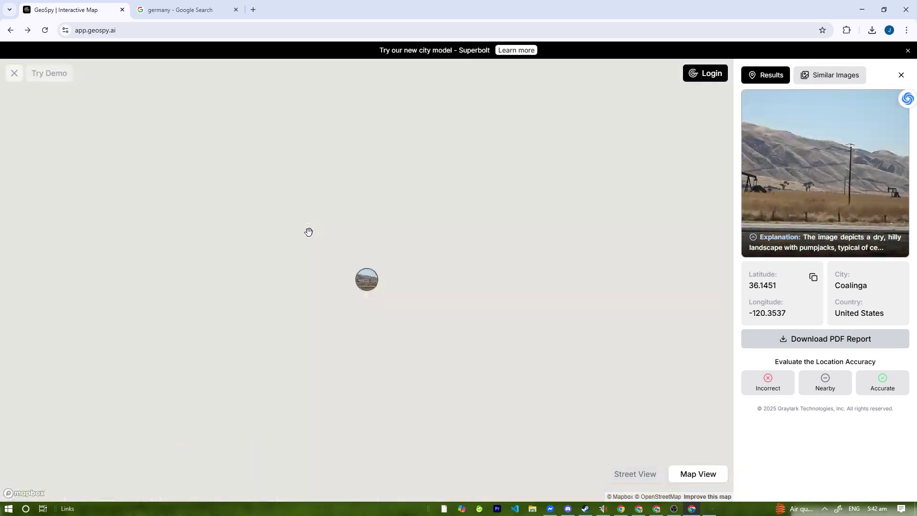
scroll(307, 230, up, 3)
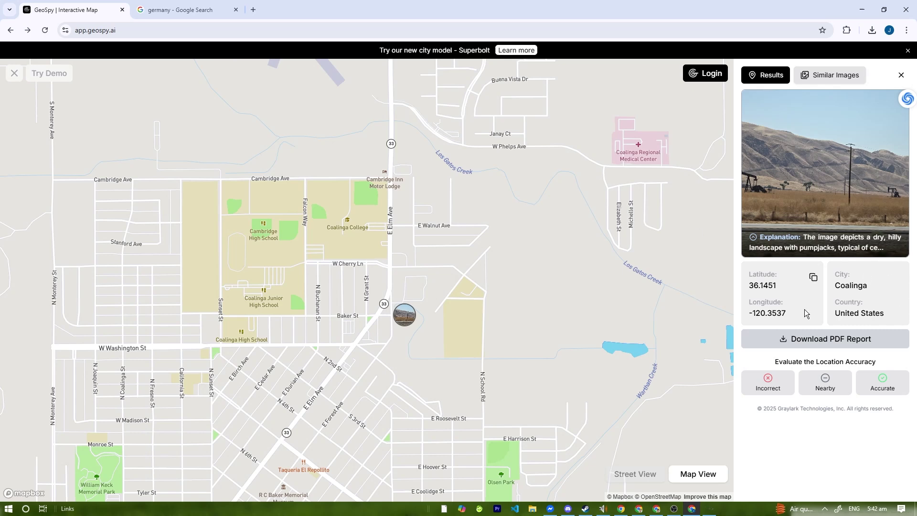
drag(454, 287, 515, 221)
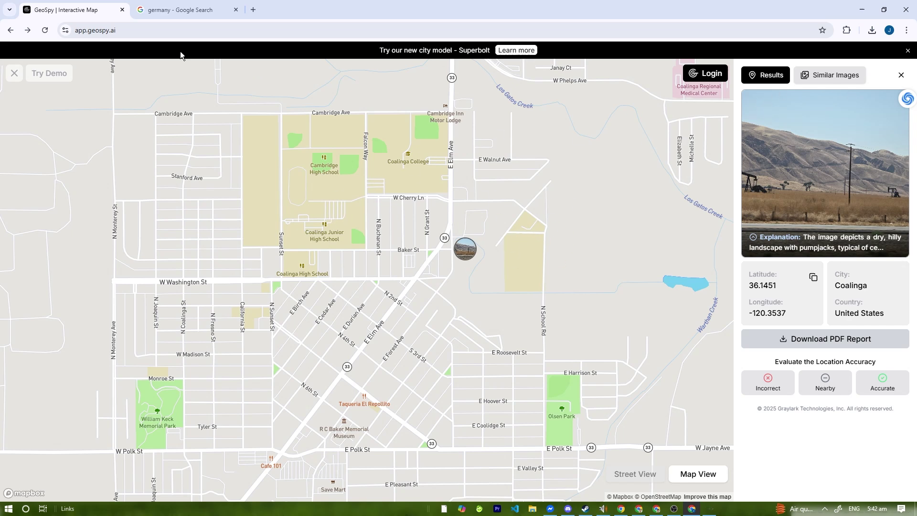
Step: Go back to the geospy.ai homepage and show its Products menu
click(10, 30)
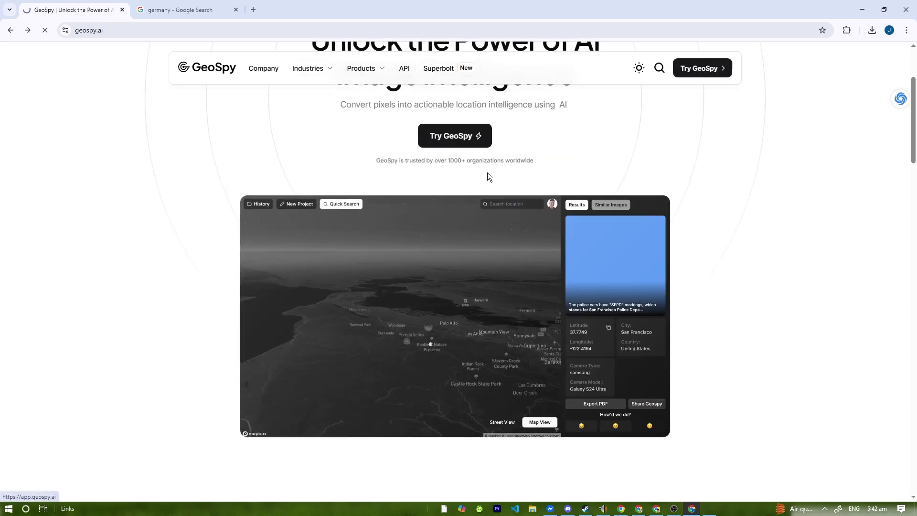
click(457, 139)
click(10, 30)
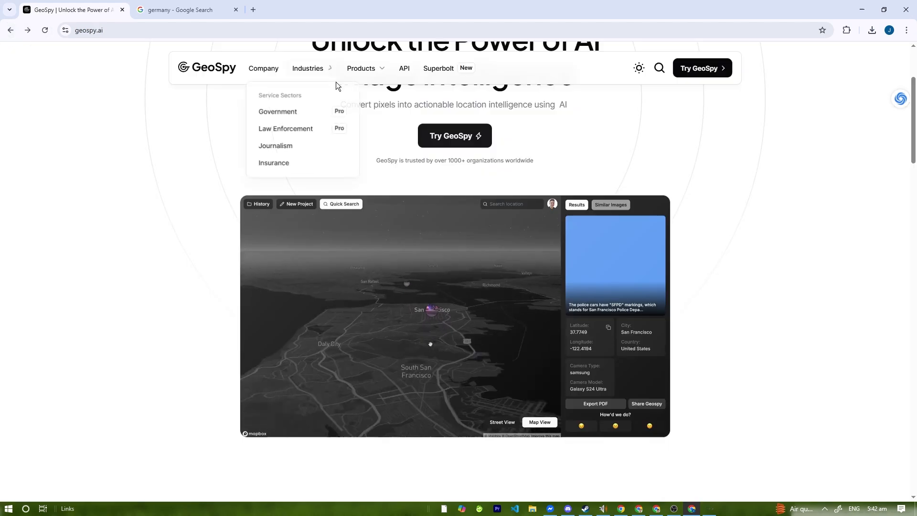
mouse_move(365, 71)
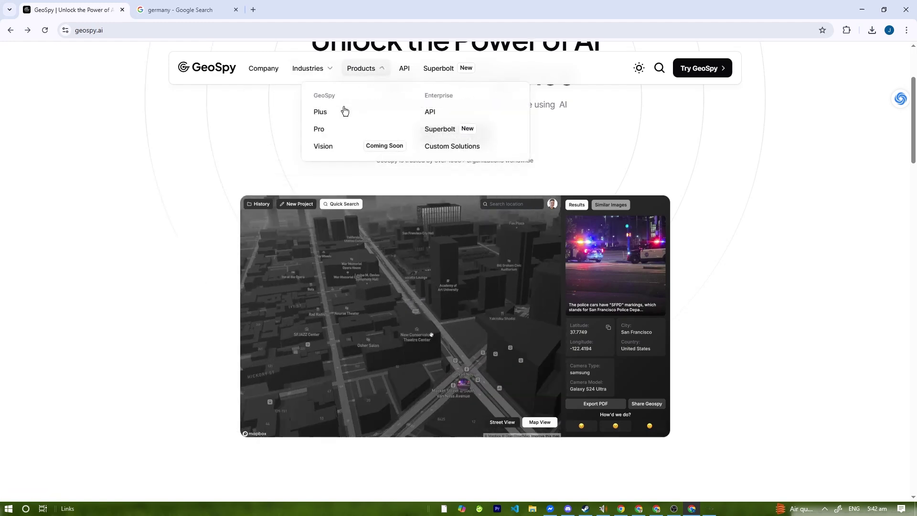
Step: Open GeoSpy Plus and zoom the map out over the Cupertino and Santa Clara area
click(342, 118)
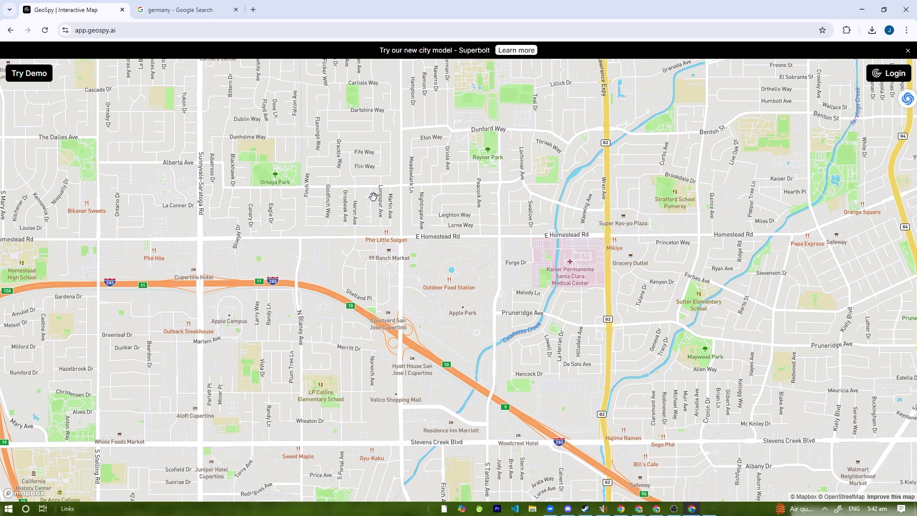
scroll(369, 191, down, 3)
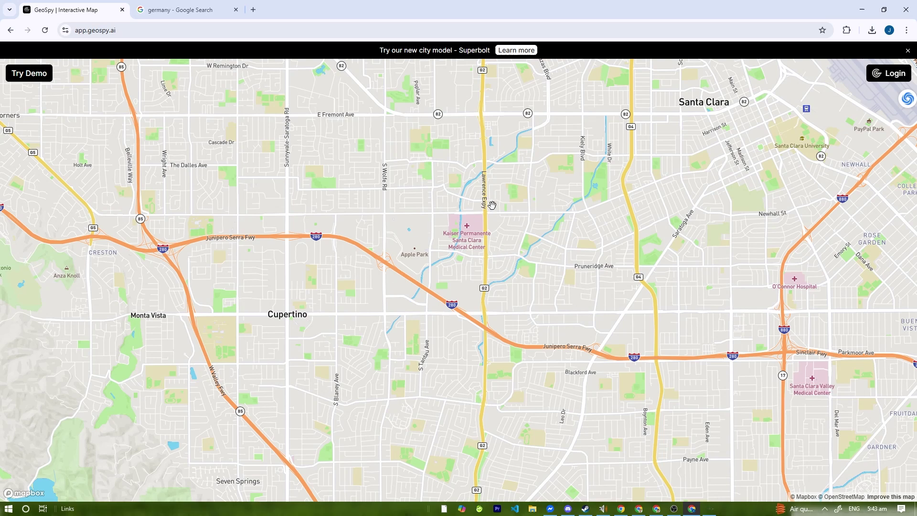
scroll(327, 229, down, 3)
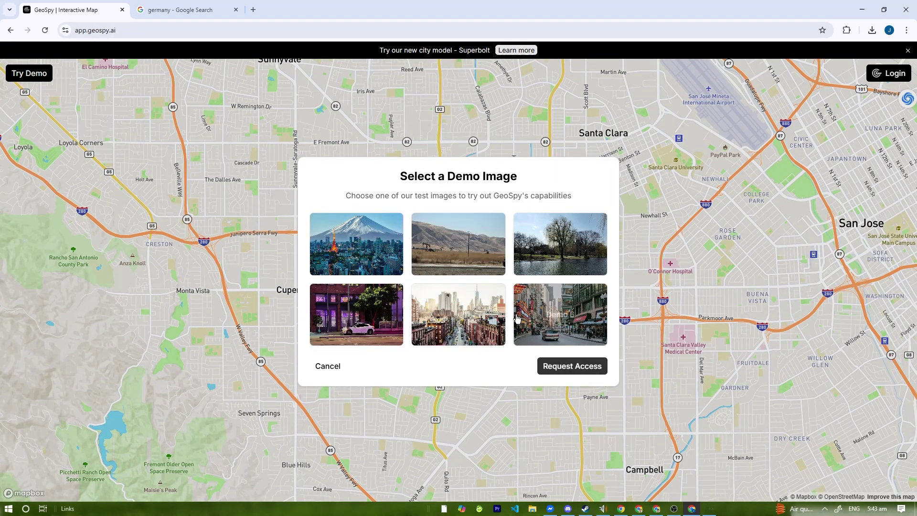
Step: Geolocate the city street demo photo to the Wang Theatre, Boston (42.3522, -71.0653), checking similar images
click(549, 313)
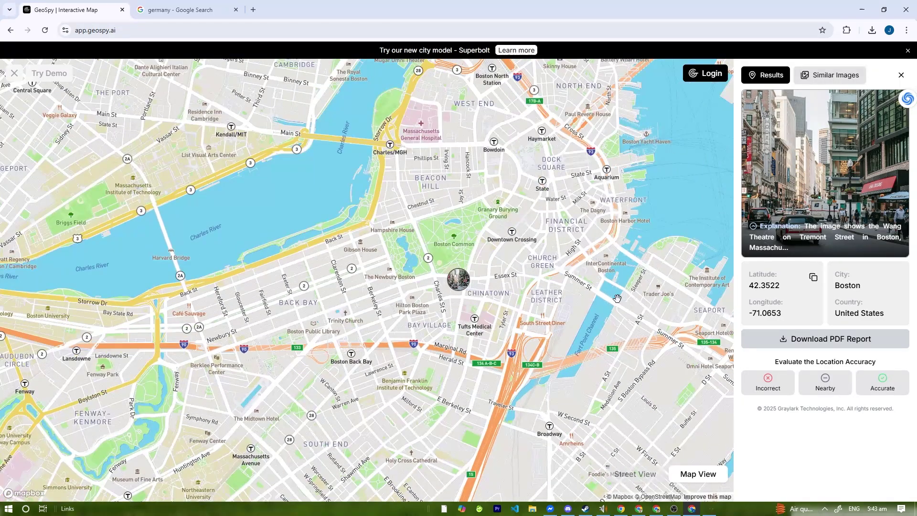
scroll(595, 274, down, 1)
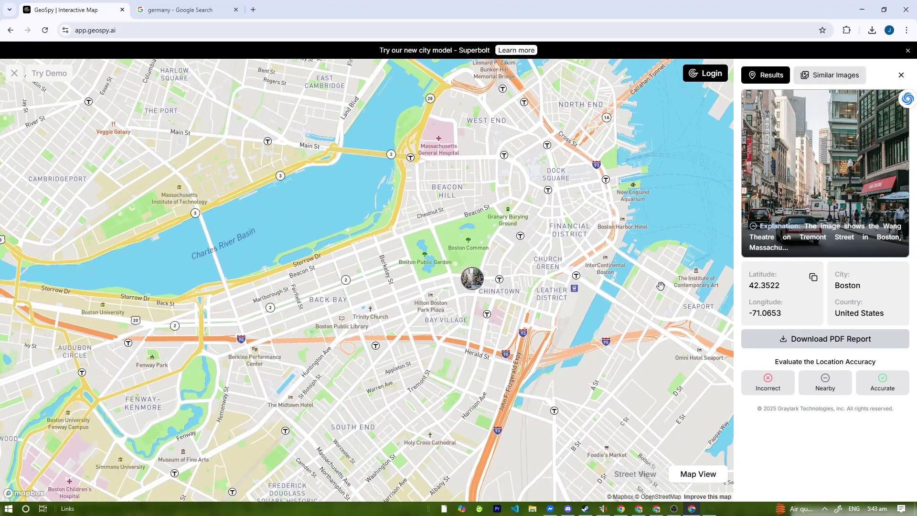
click(827, 75)
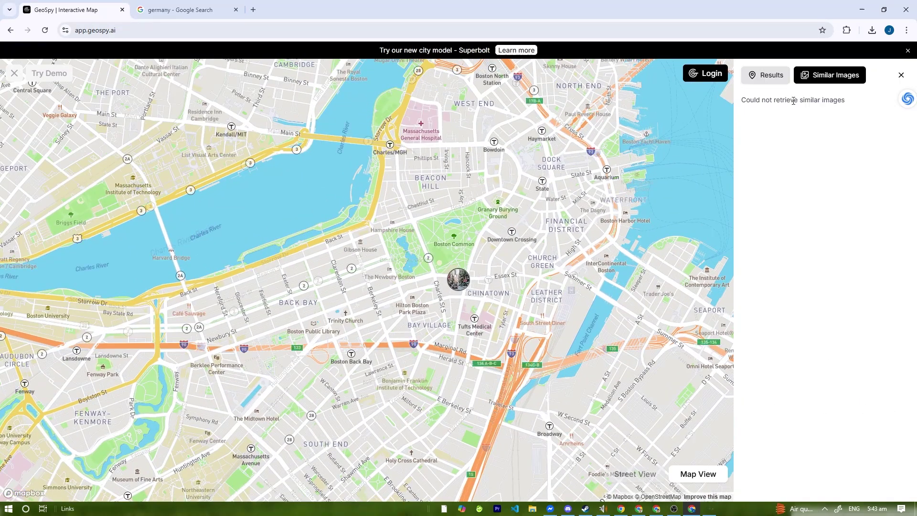
click(752, 77)
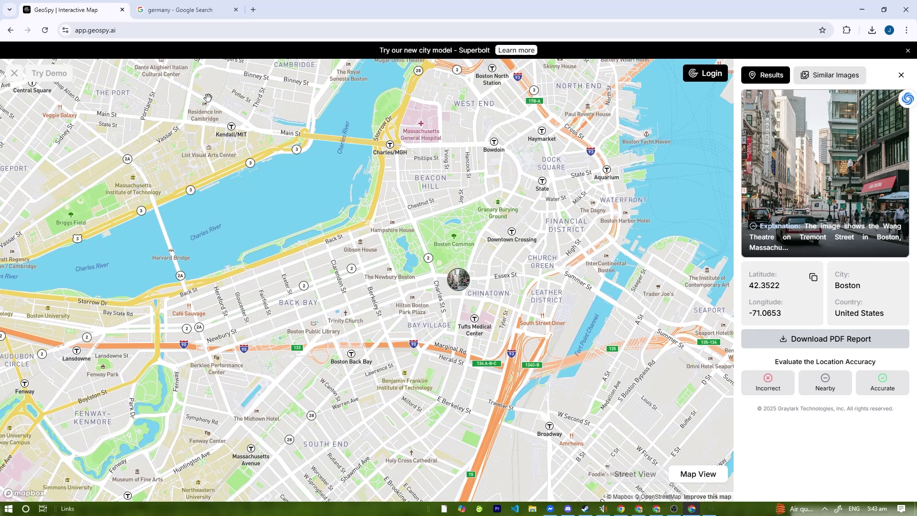
Step: Search 'google maps' from the address bar and open the Google Maps result
click(182, 9)
click(194, 30)
key(BackSpace)
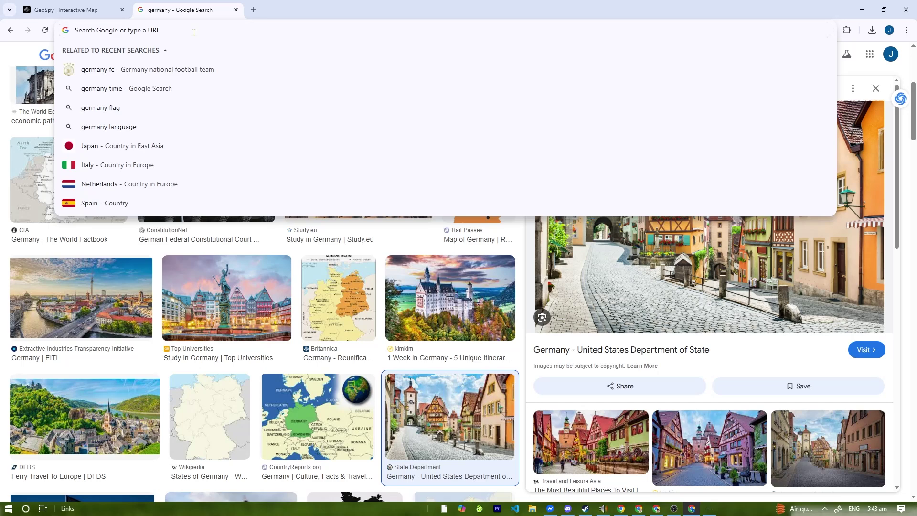
key(F12)
click(194, 30)
text(go)
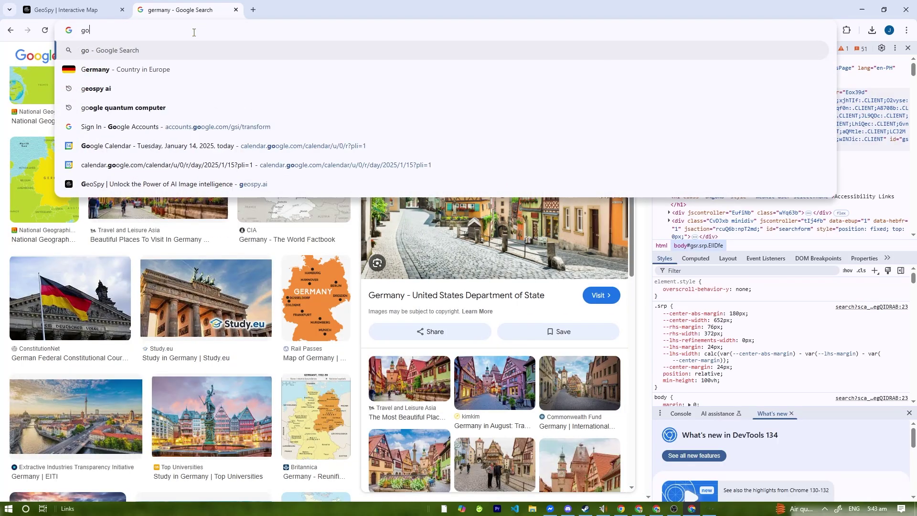
text(ogle maps)
key(Return)
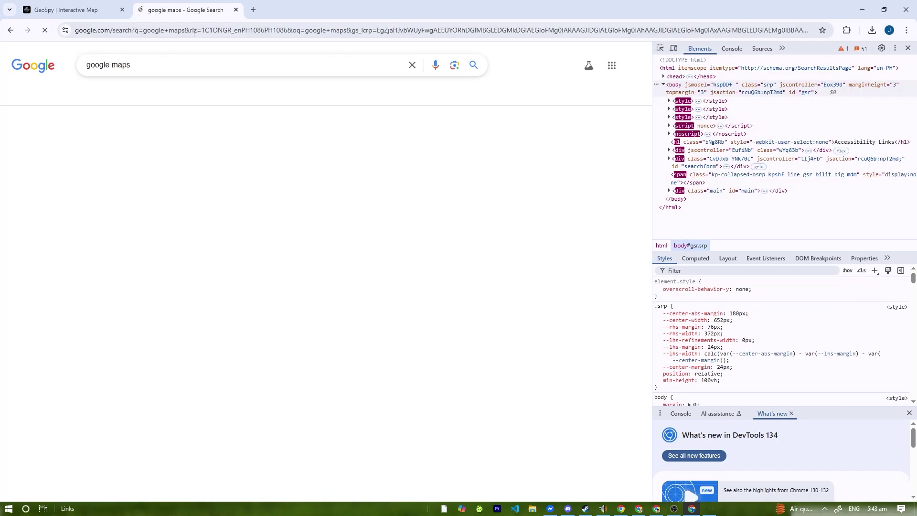
key(F12)
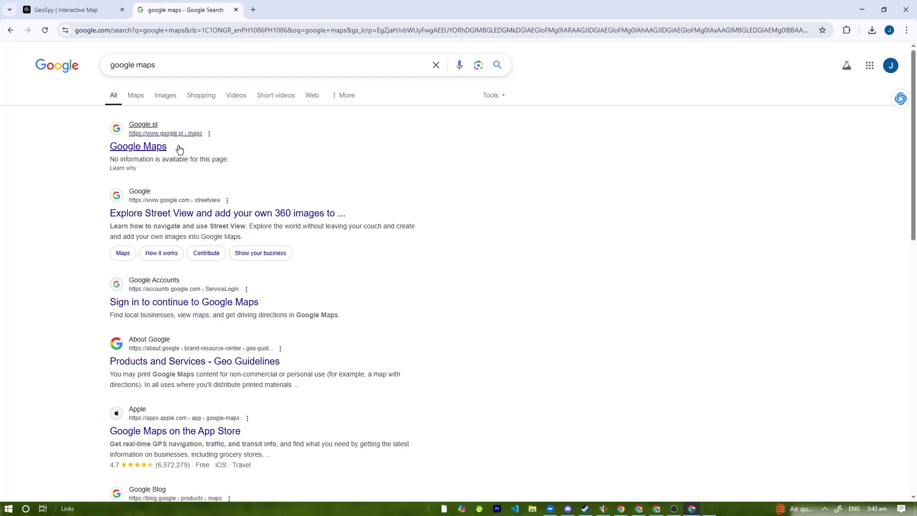
click(191, 148)
Step: Pin the GeoSpy coordinates 42.3522, -71.0653 in Google Maps, then return to GeoSpy
click(74, 5)
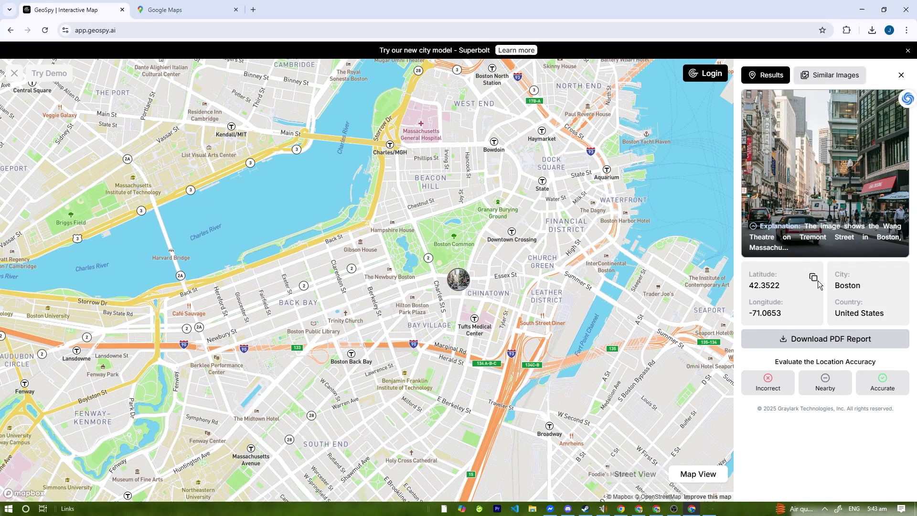
click(209, 7)
text(42.3522,-71.0653)
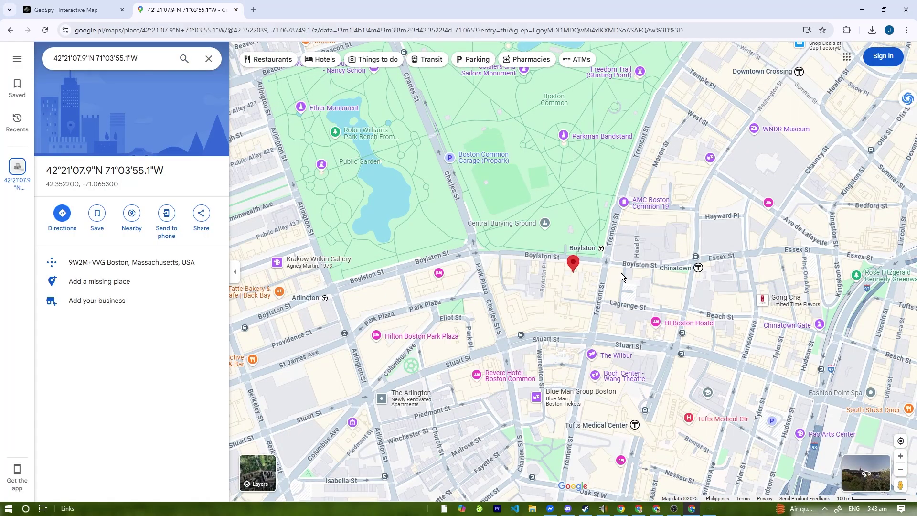
scroll(407, 170, up, 2)
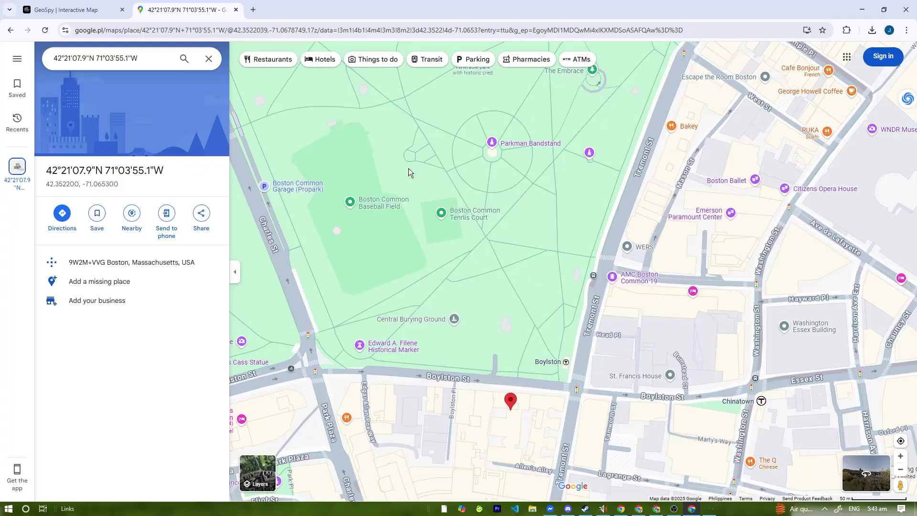
click(85, 9)
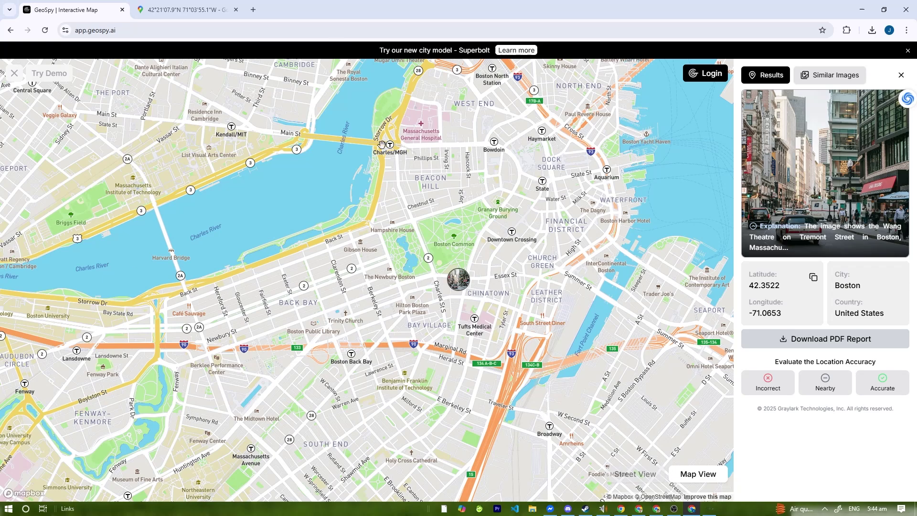
Step: Replace the Google Maps page with a search for 'google lens'
click(186, 9)
click(243, 29)
text(g)
key(ctrl+a)
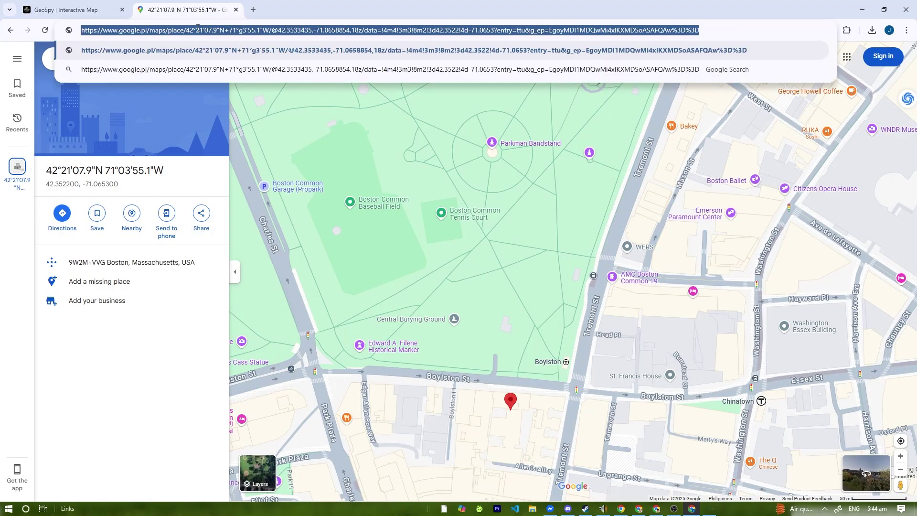
key(BackSpace)
text(google lens)
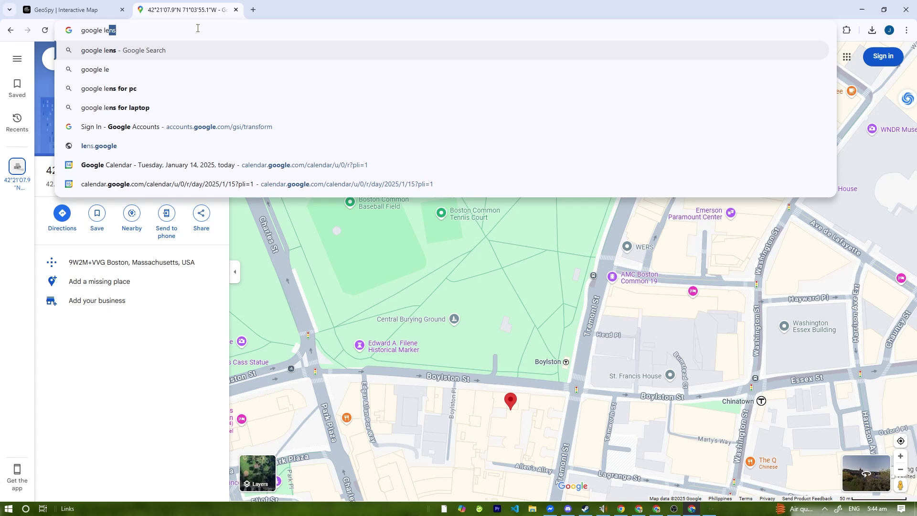
key(Return)
Step: Search 'tiny eye' in a new tab
key(ctrl+t)
key(ctrl+shift+Tab)
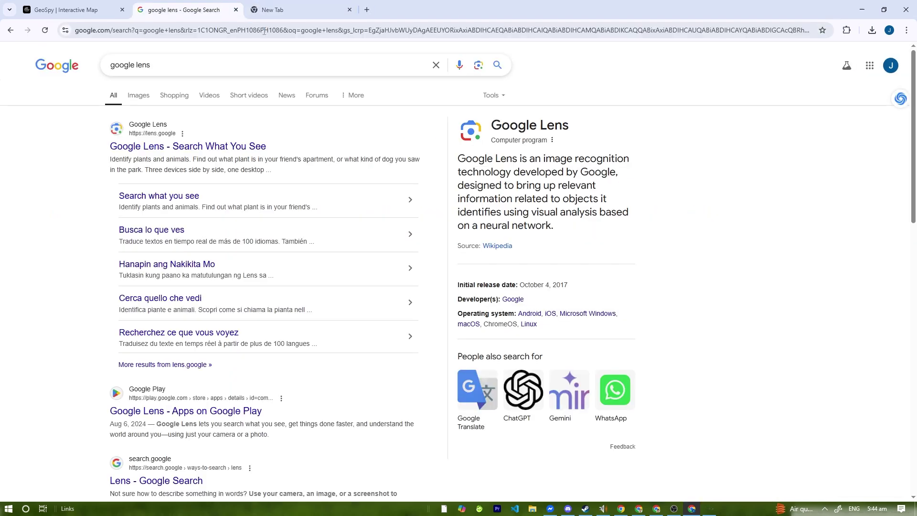
key(ctrl+Tab)
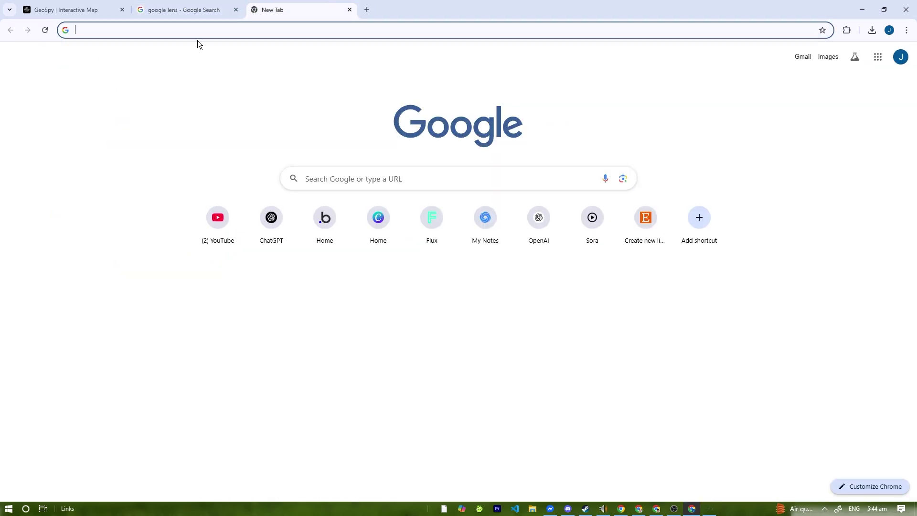
text(tiny eye)
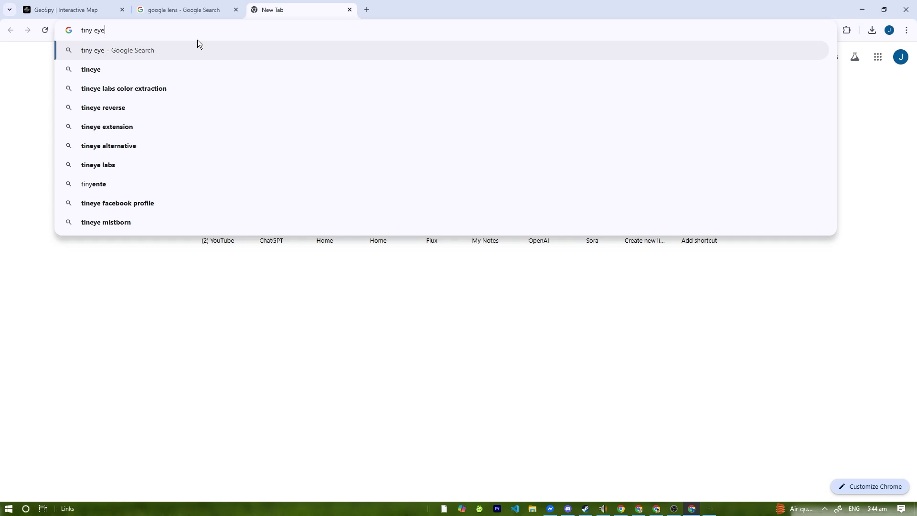
key(Return)
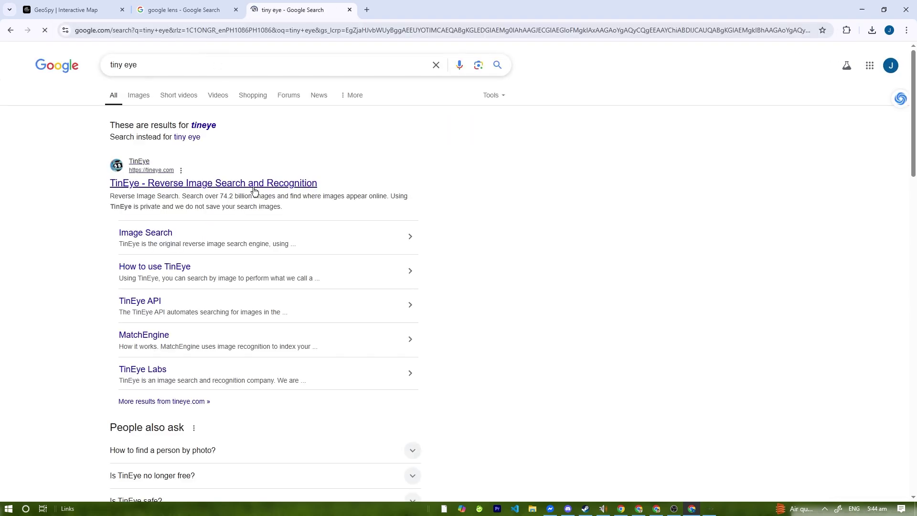
Step: Search 'yandex image search' in another new tab
key(ctrl+t)
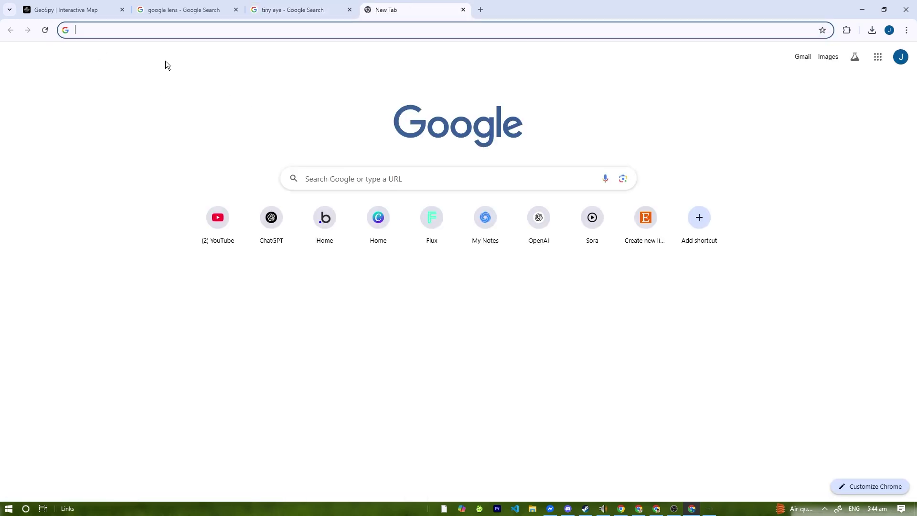
text(yabbd)
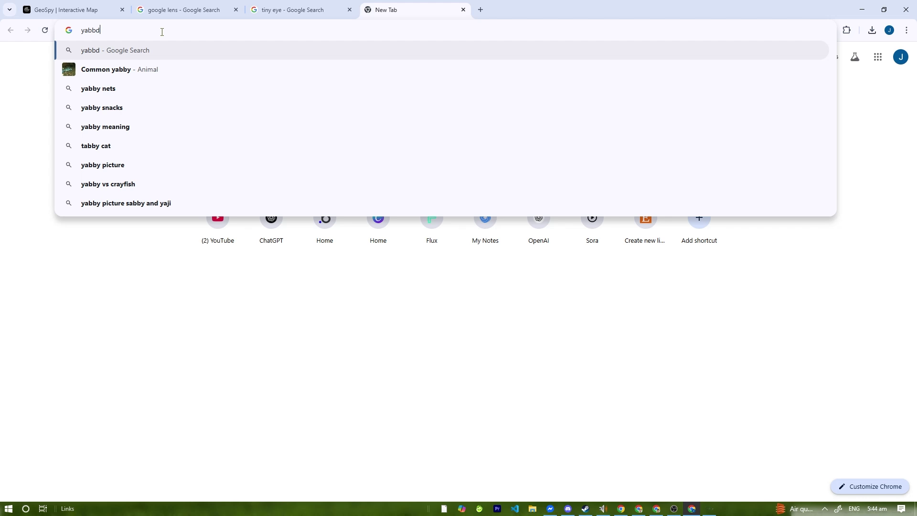
key(BackSpace)
key(BackSpace)
key(BackSpace)
text(ndex ui)
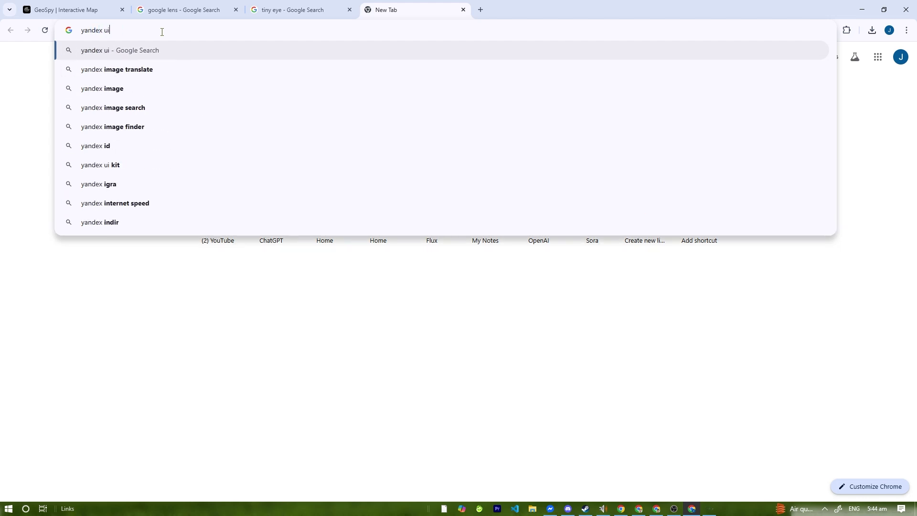
key(BackSpace)
key(BackSpace)
text(imgae)
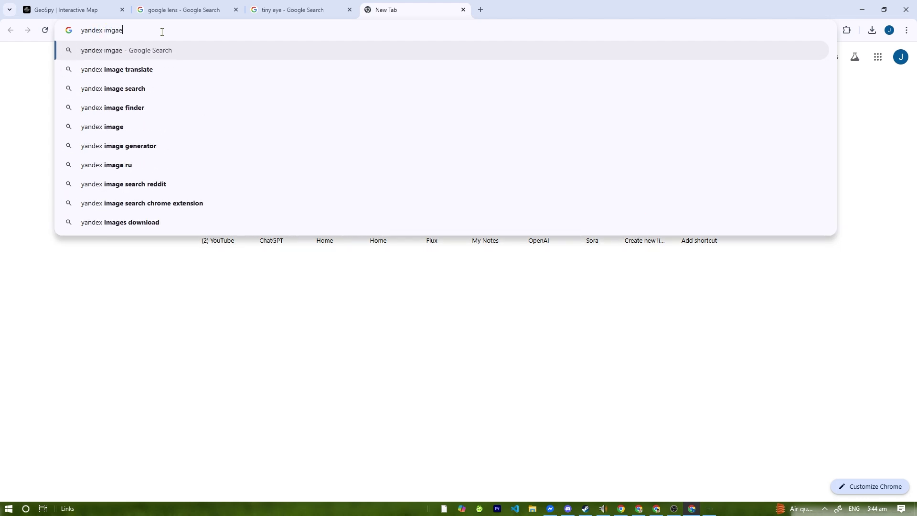
key(BackSpace)
key(BackSpace)
key(BackSpace)
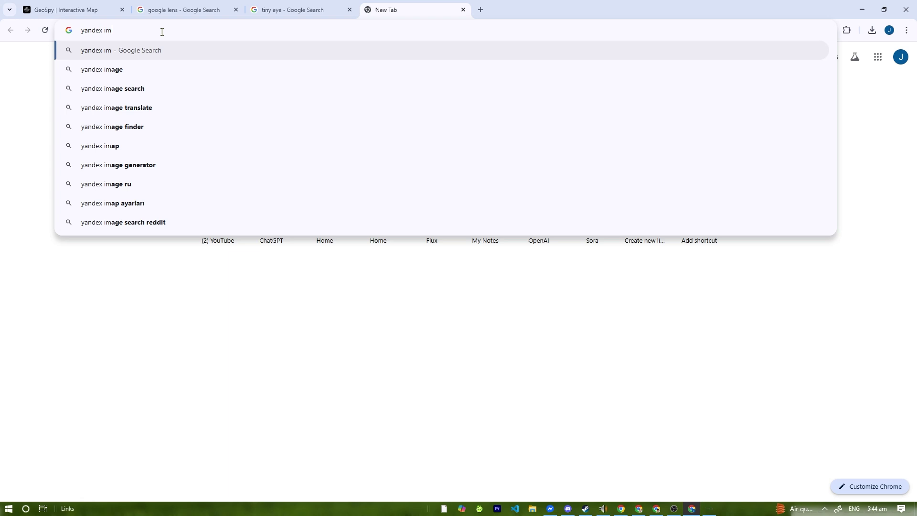
text(age)
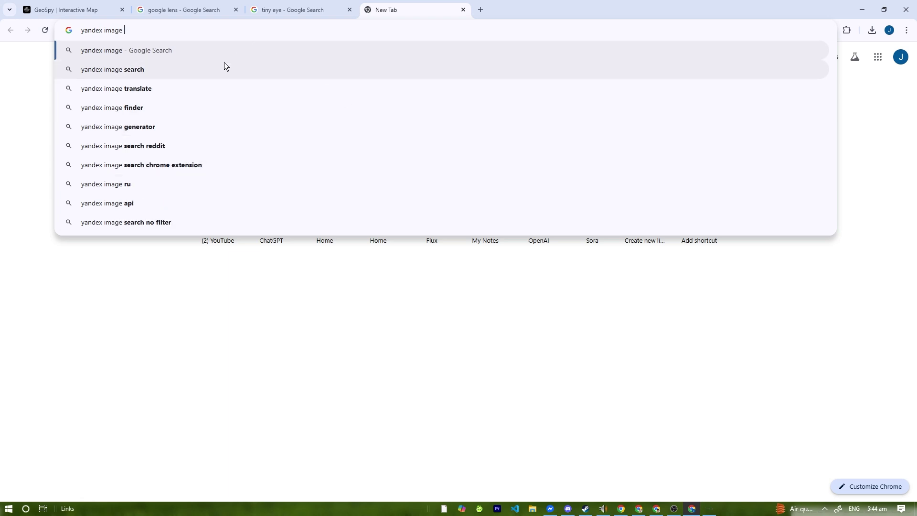
click(221, 68)
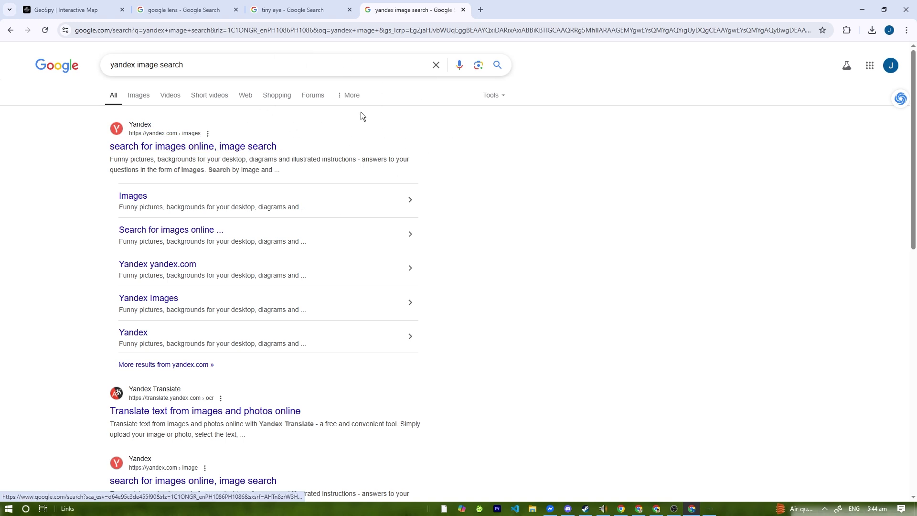
Step: Search 'exigf tools' in a fourth new tab
click(481, 10)
text(e)
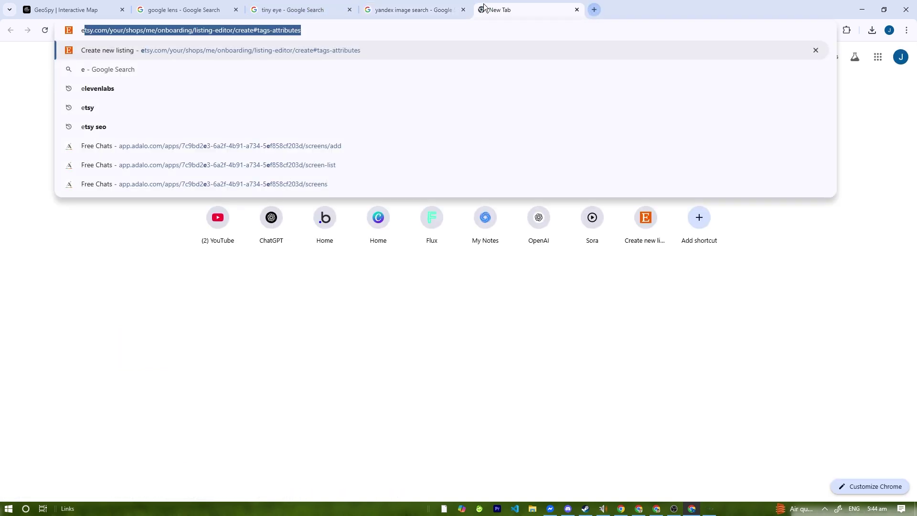
text(xigf)
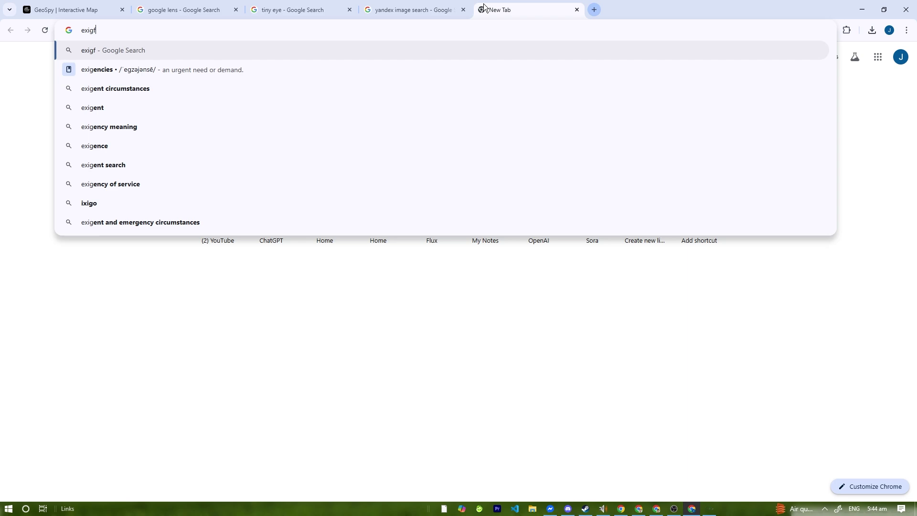
text( tools)
key(Return)
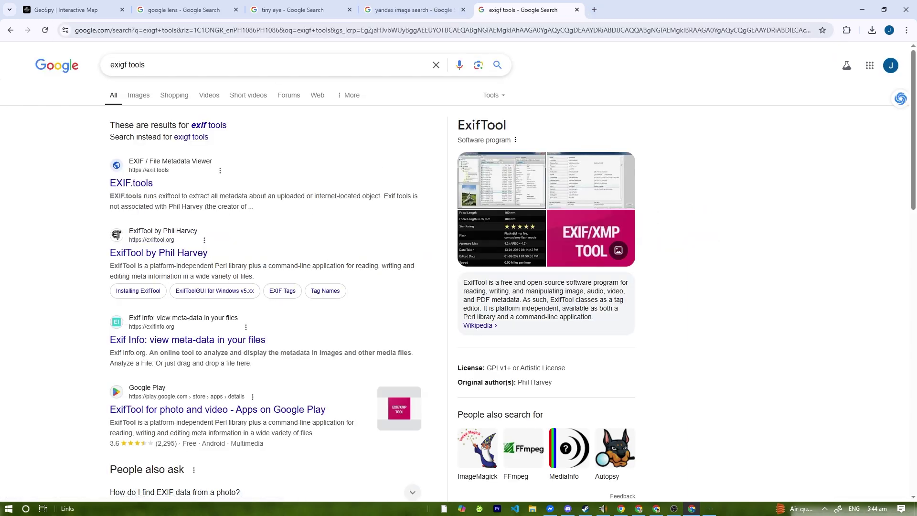
click(77, 6)
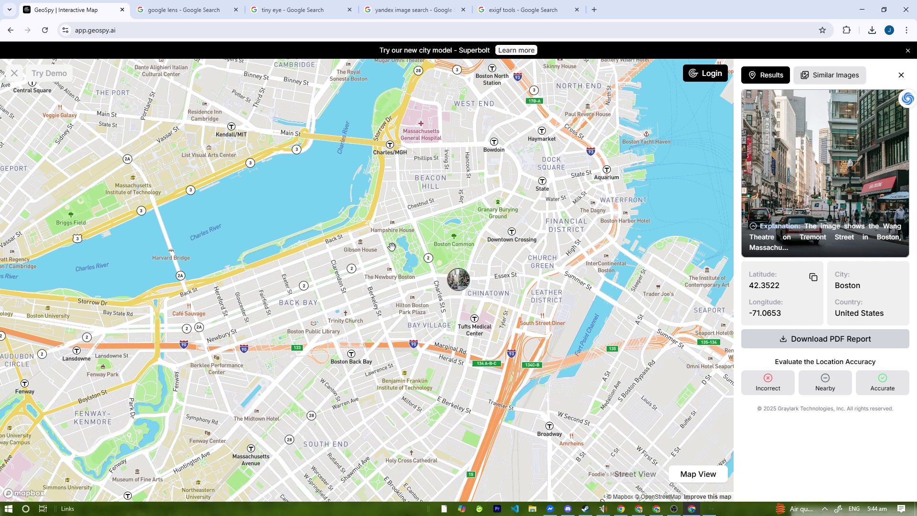